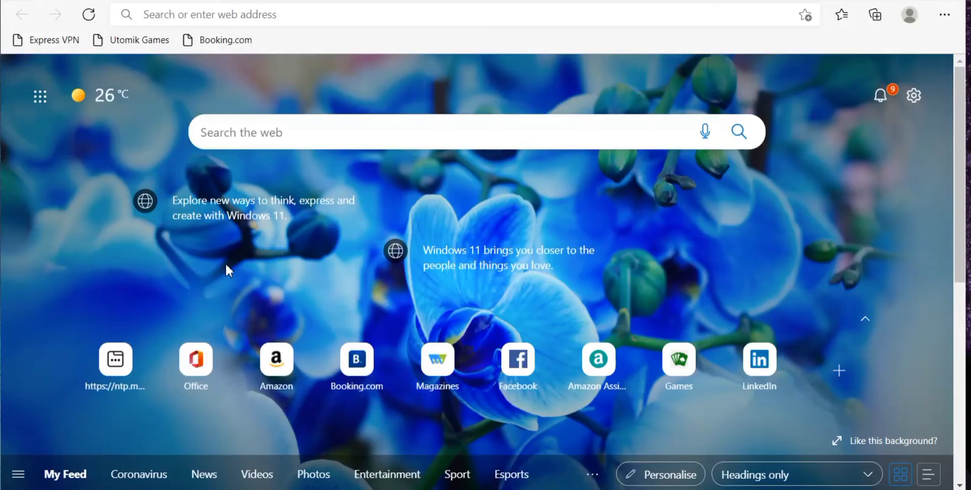
Search the web for 'swat tamu' to find the SWAT website.
click(281, 129)
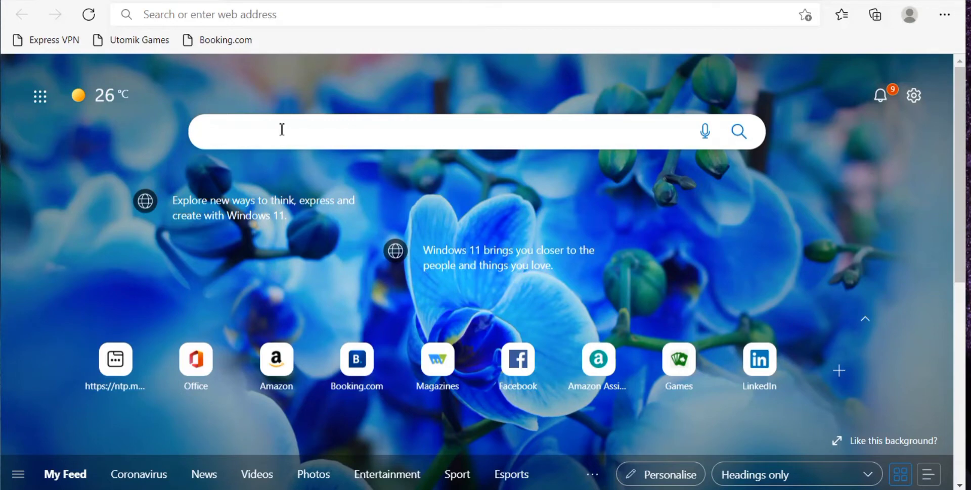
text(swat)
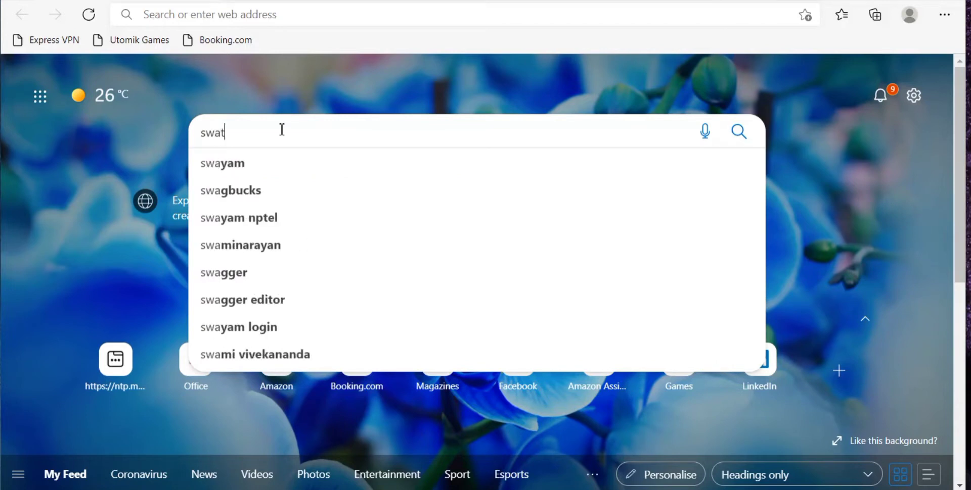
text( tamu)
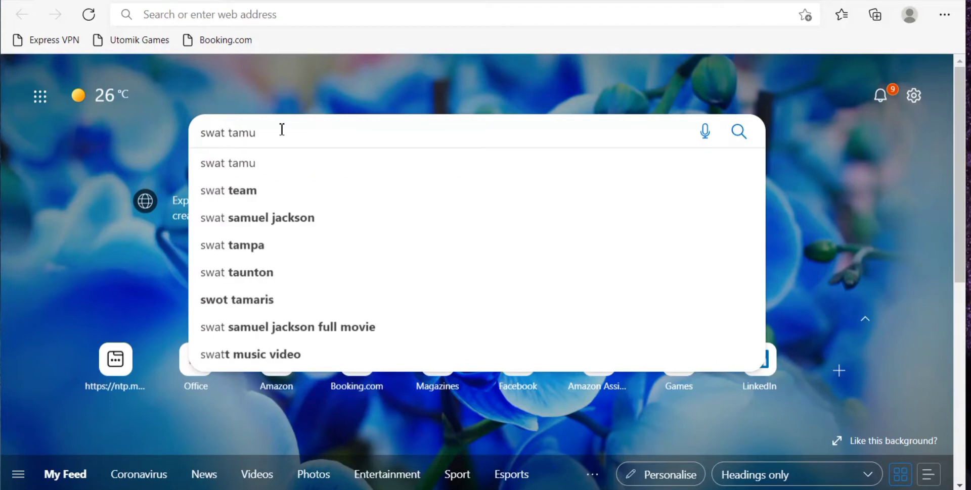
key(Return)
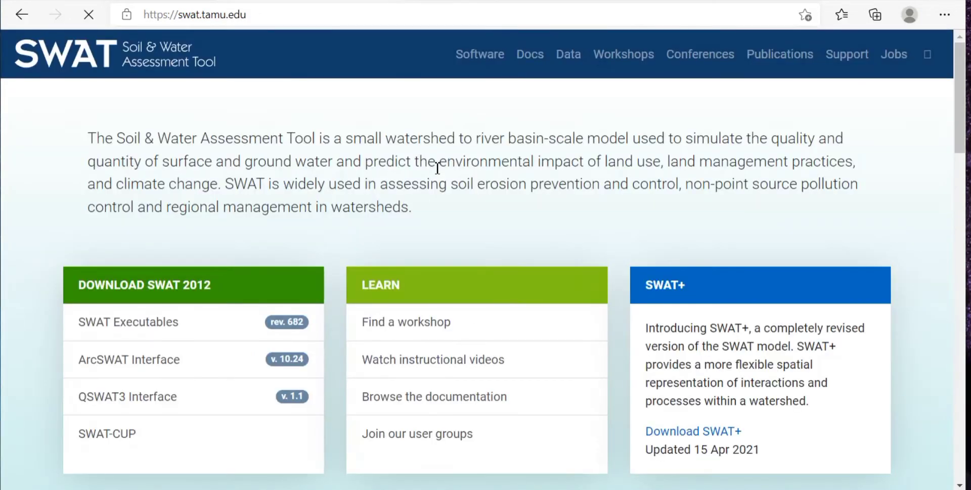
From the SWAT Data page's Weather Data section, follow the Global Weather Data link.
click(572, 56)
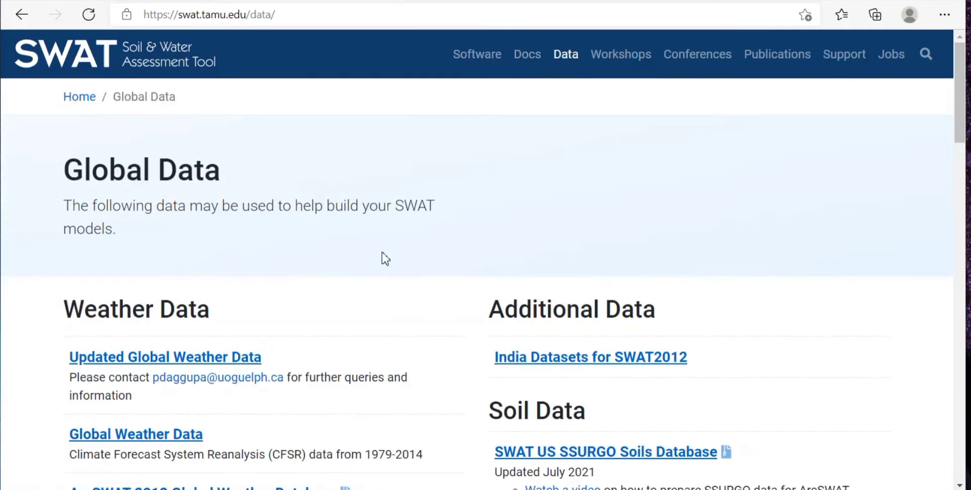
scroll(309, 268, down, 4)
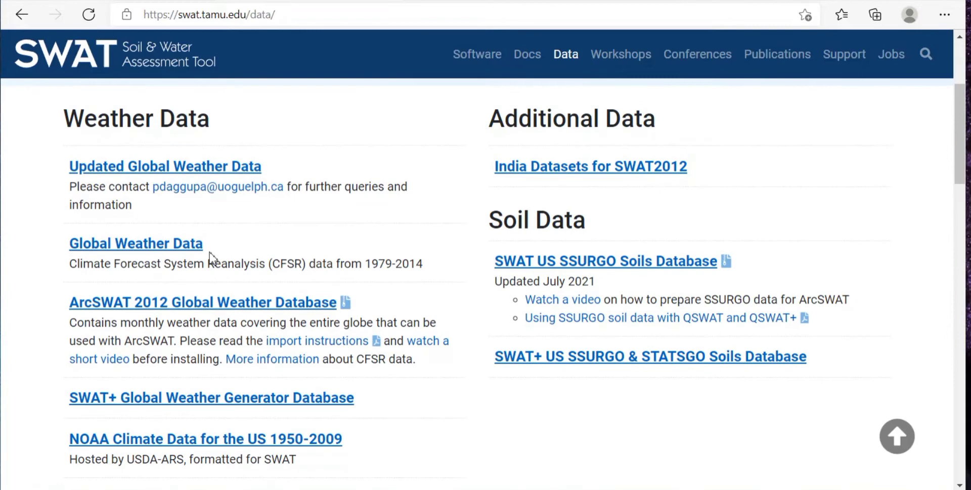
click(176, 247)
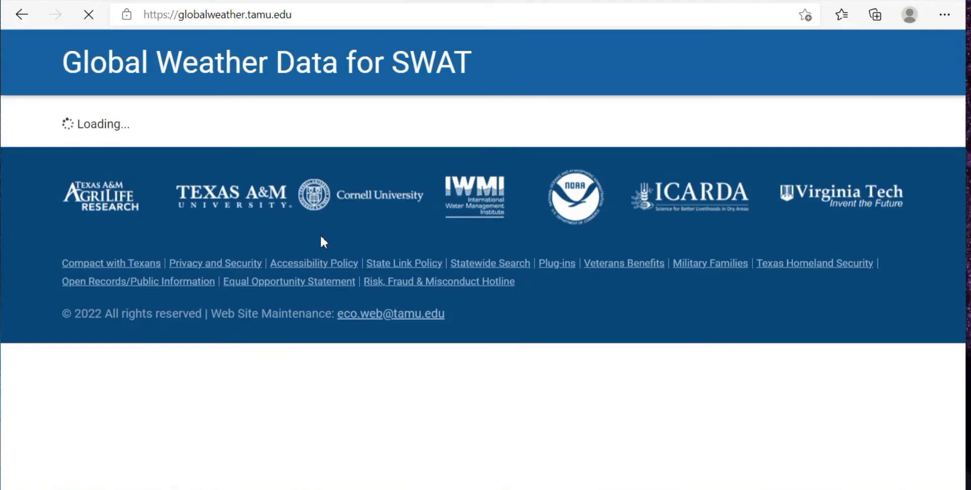
Pan the map east across the Atlantic, Europe and North Africa until Asia is visible.
scroll(323, 242, down, 4)
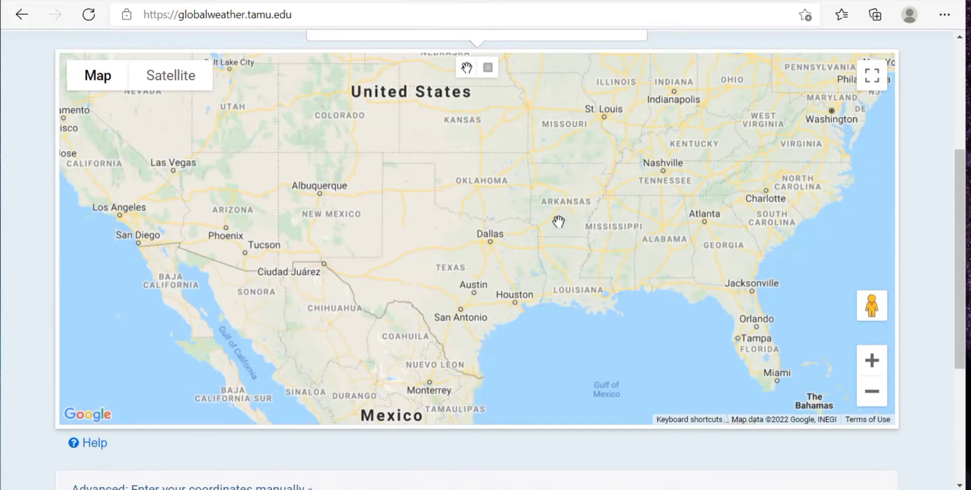
drag(558, 221, 0, 285)
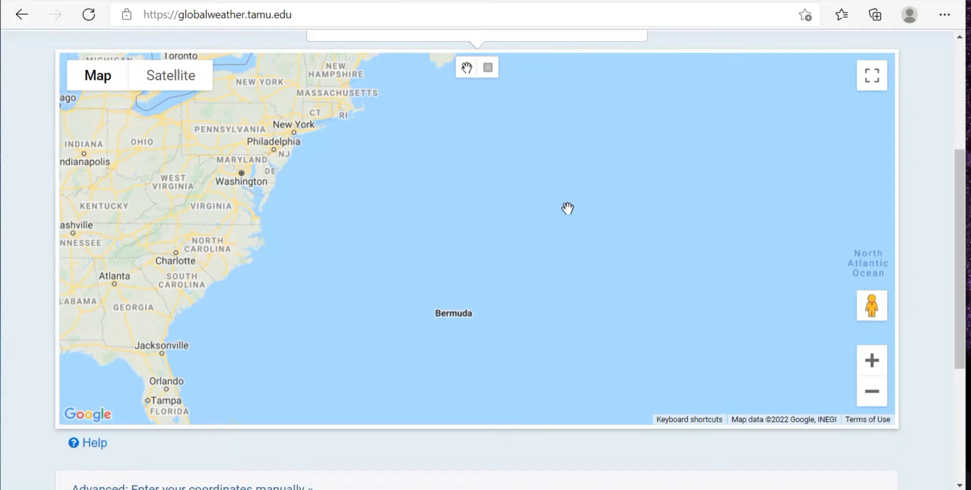
drag(565, 207, 407, 234)
scroll(407, 234, down, 1)
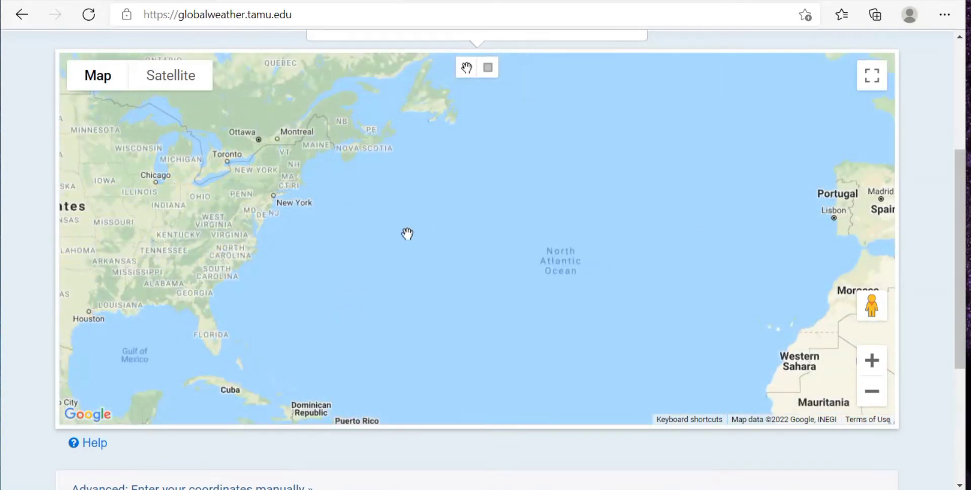
drag(645, 199, 234, 219)
scroll(418, 206, down, 1)
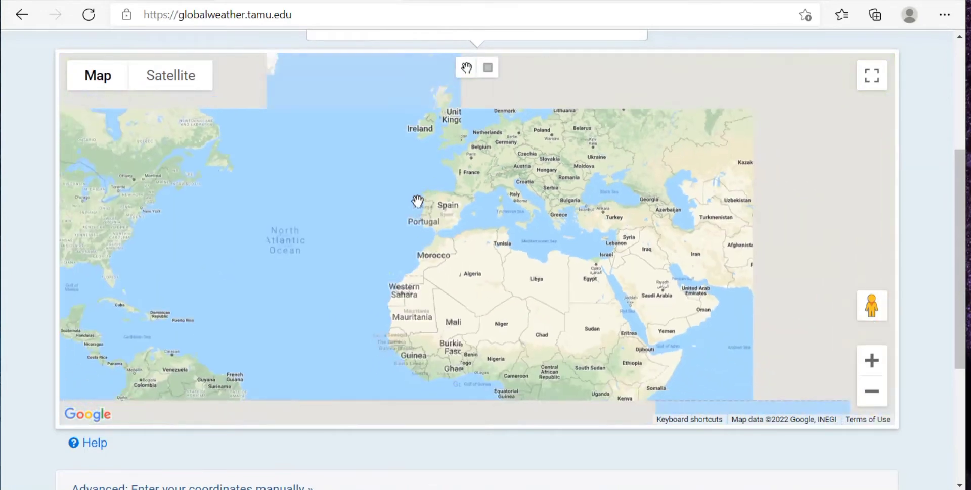
drag(423, 228, 136, 189)
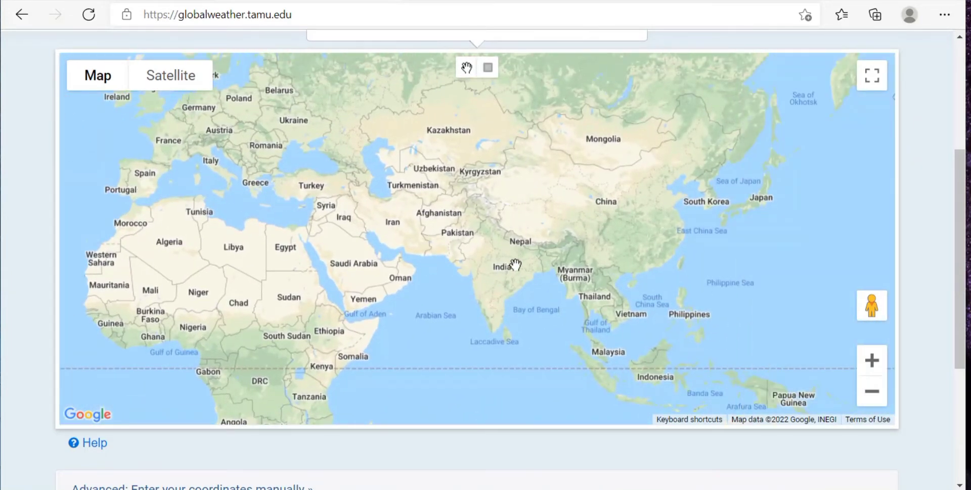
Zoom into south India and center the map on southern Kerala.
scroll(516, 263, up, 1)
scroll(516, 263, up, 1)
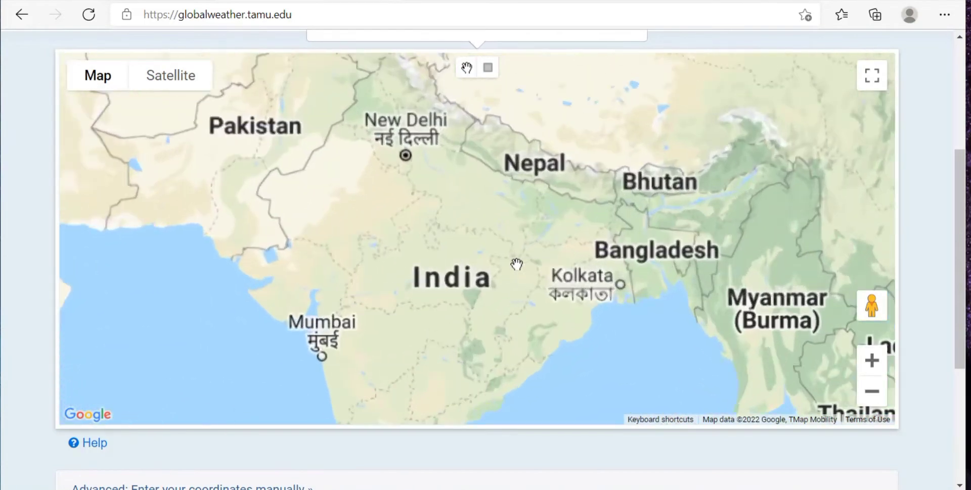
scroll(463, 343, up, 1)
drag(461, 345, 627, 8)
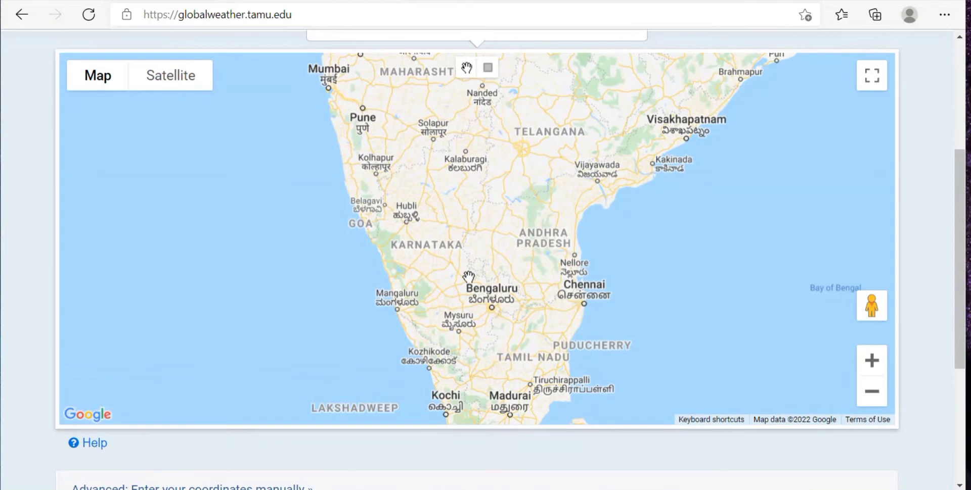
drag(467, 275, 470, 123)
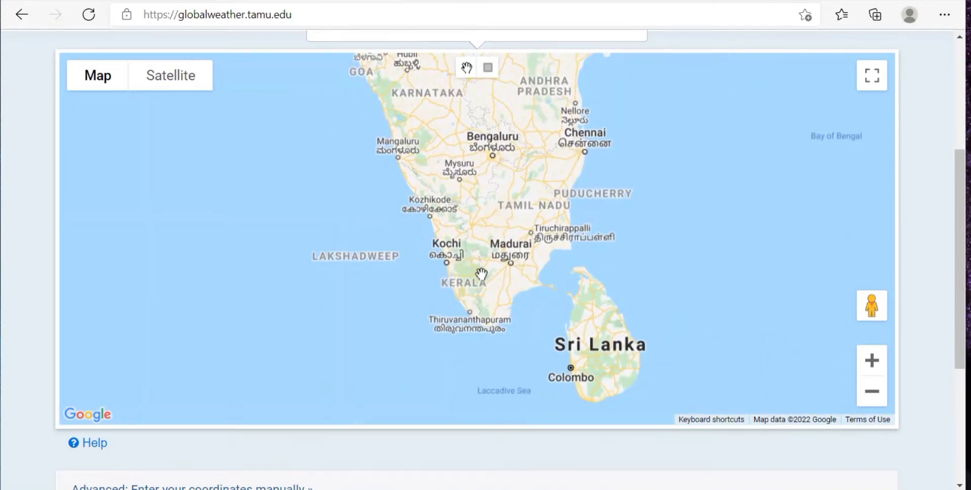
scroll(480, 275, up, 1)
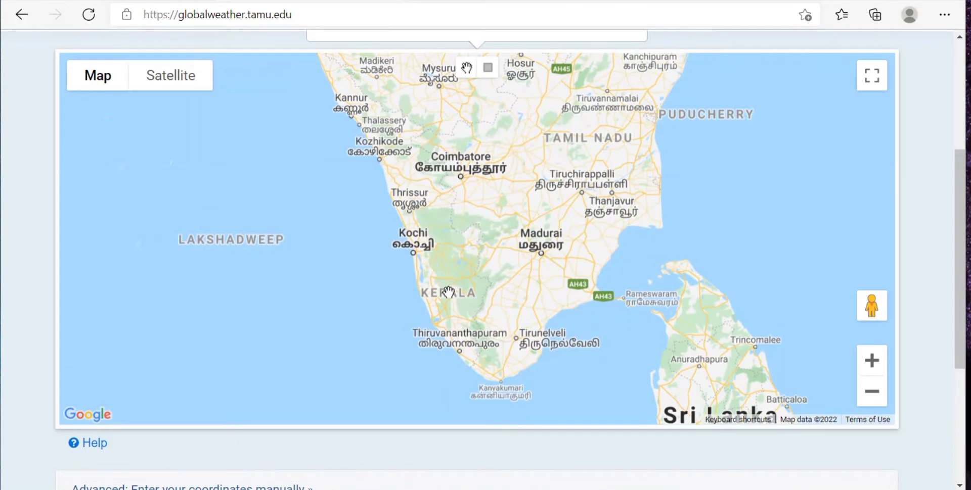
drag(452, 290, 457, 227)
scroll(457, 227, up, 1)
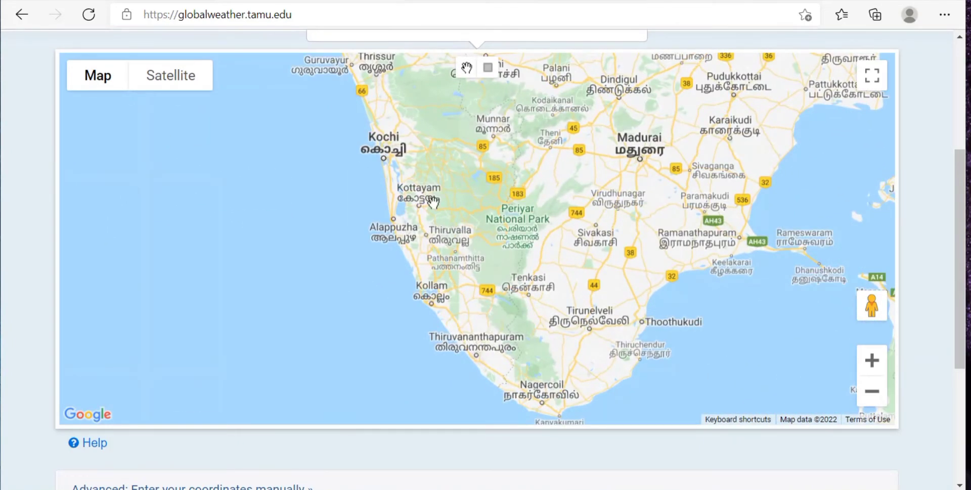
Draw a rectangle from Kottayam to Pathanamthitta, pulling its south-west corner toward Kollam.
click(487, 67)
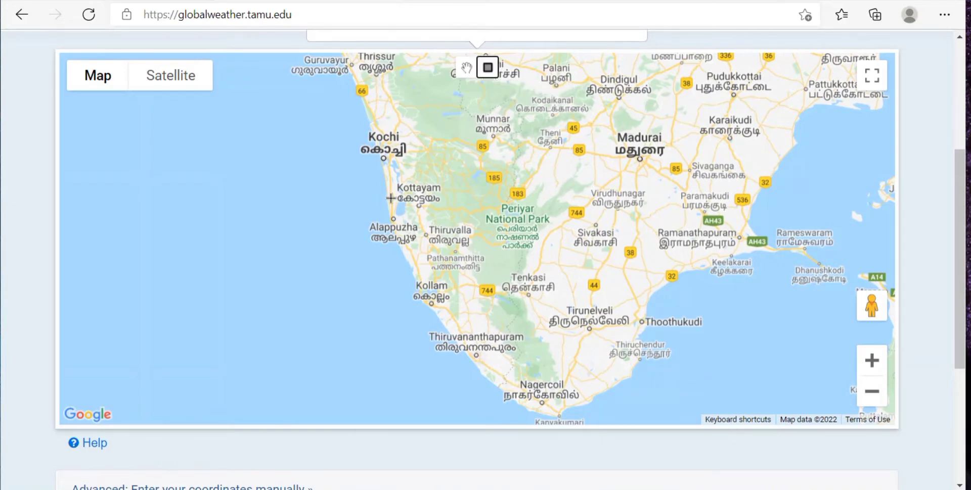
mouse_move(391, 197)
mouse_down()
mouse_move(446, 217)
mouse_move(498, 300)
mouse_up()
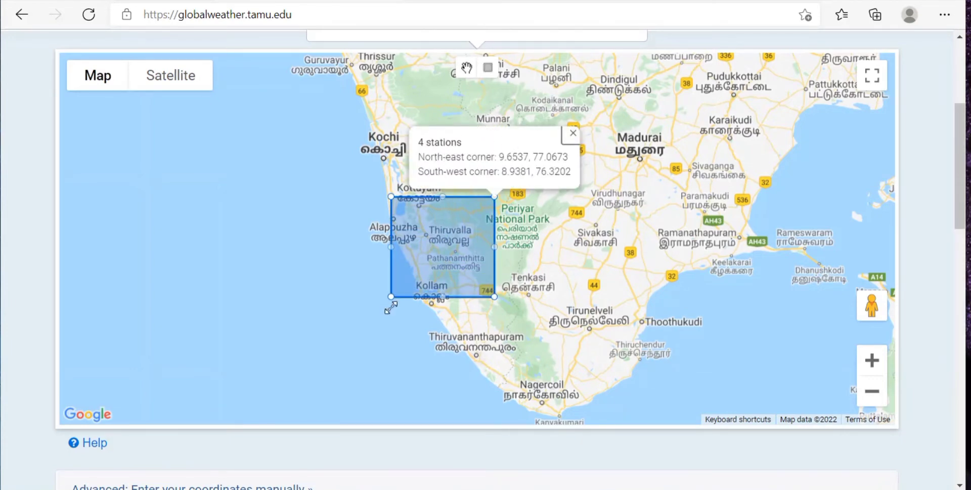
drag(391, 297, 417, 277)
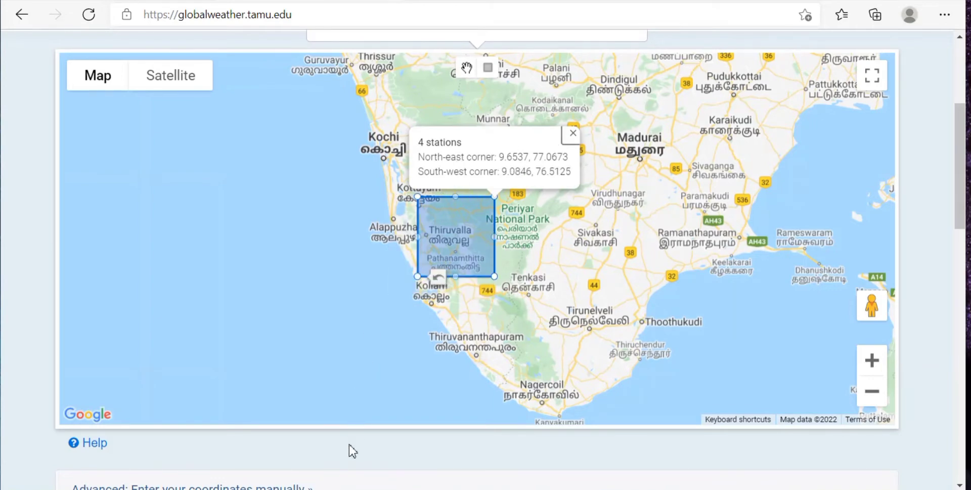
Scroll down to the request form and submit the weather data request.
scroll(351, 451, down, 3)
scroll(353, 451, down, 1)
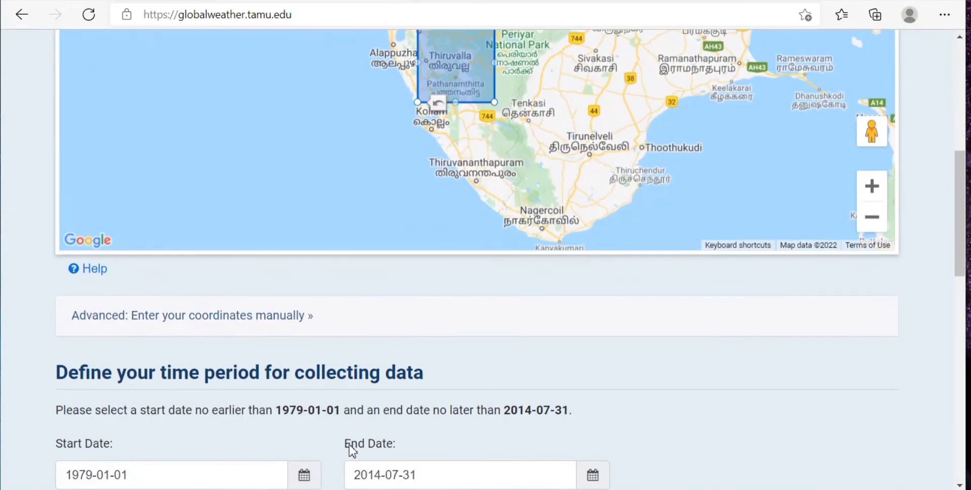
scroll(351, 451, down, 3)
scroll(349, 451, down, 2)
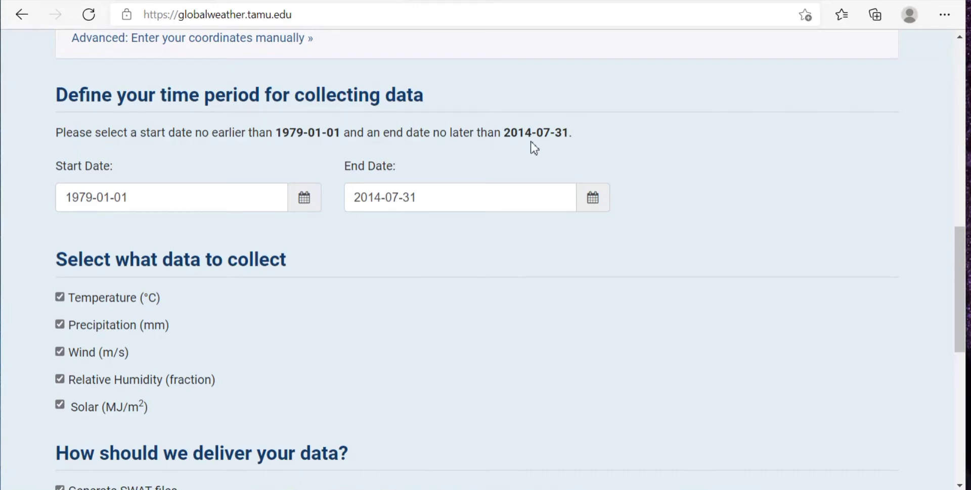
scroll(219, 261, down, 3)
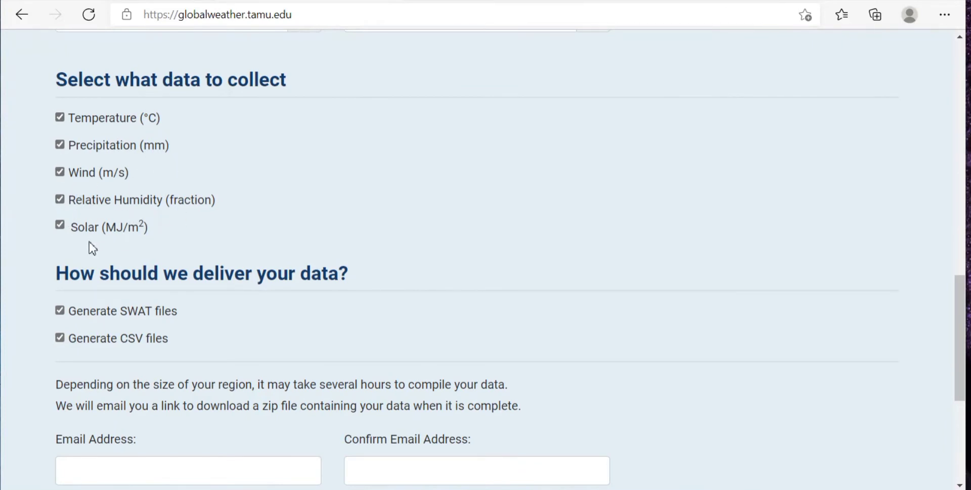
scroll(171, 242, down, 3)
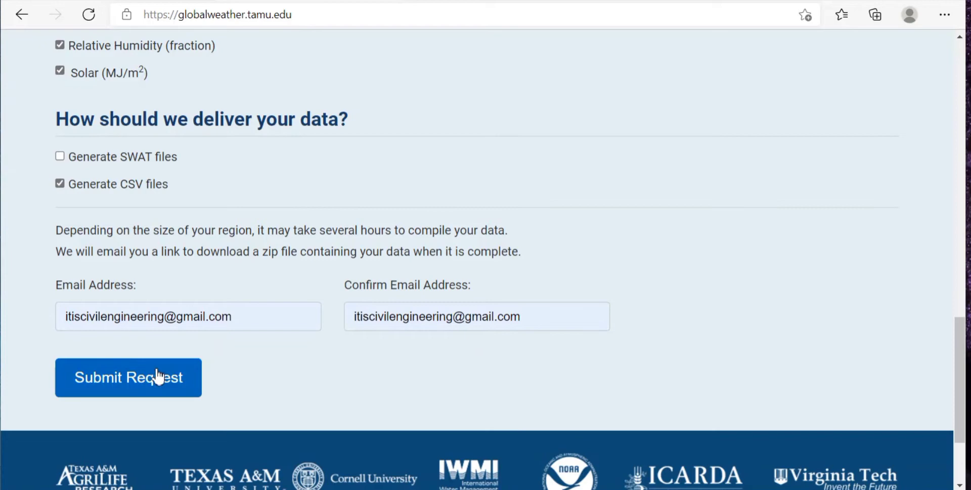
click(130, 386)
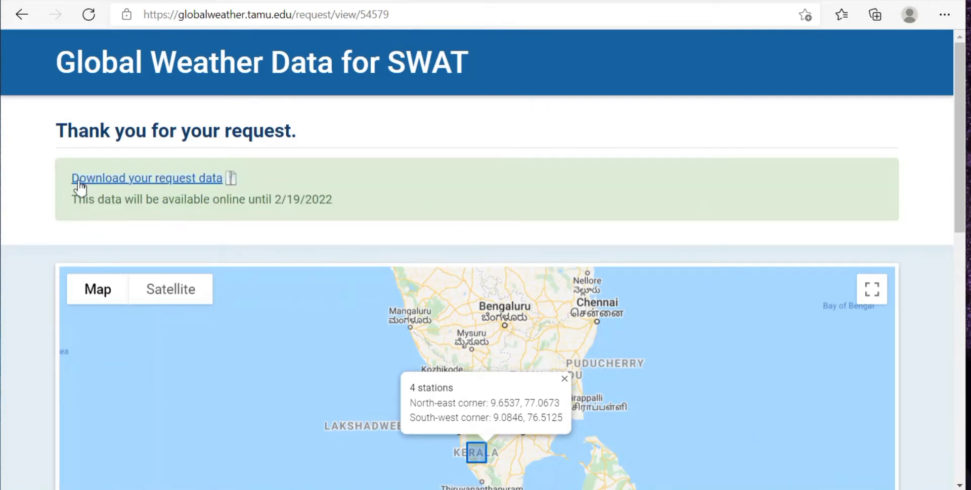
click(154, 181)
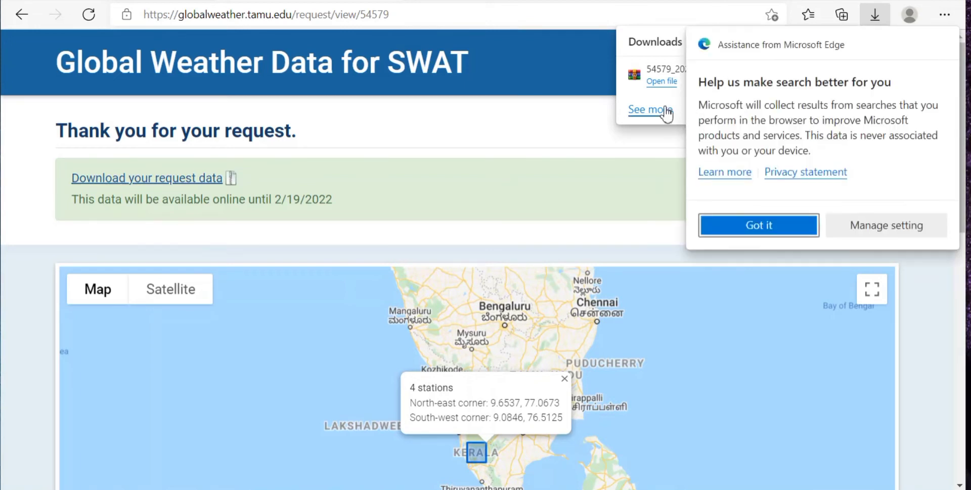
click(759, 228)
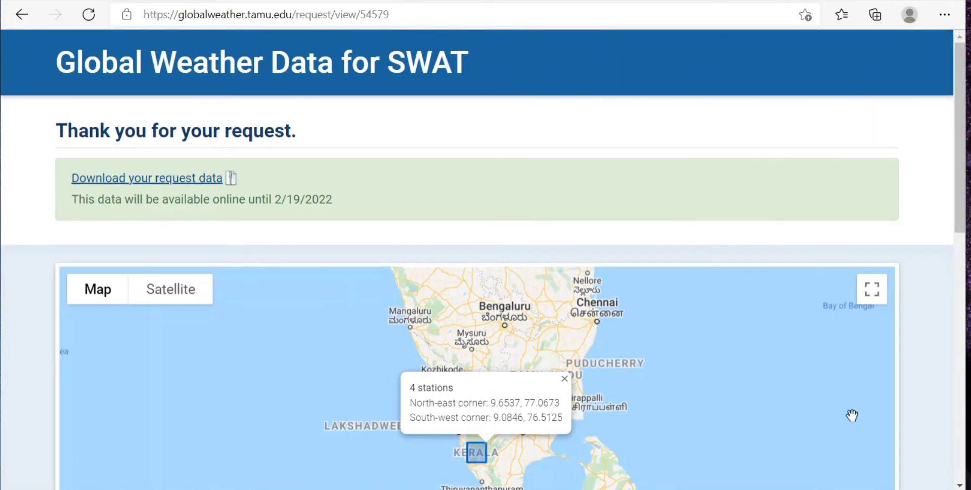
key(ctrl+j)
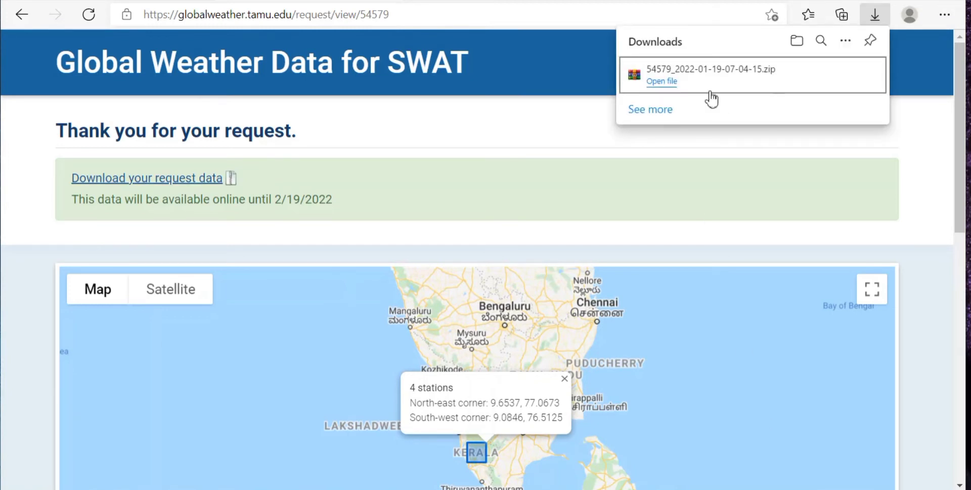
click(475, 148)
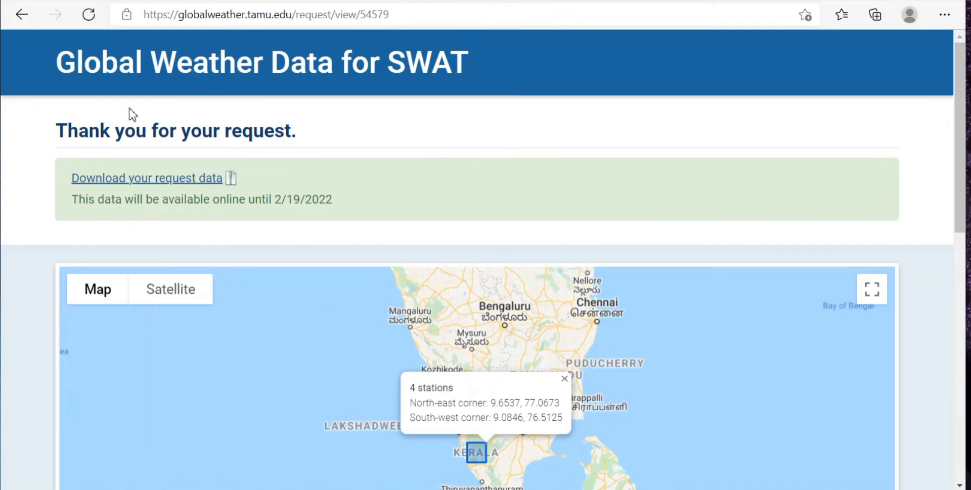
Go back twice to the SWAT Data page and open Updated Global Weather Data.
scroll(127, 114, down, 3)
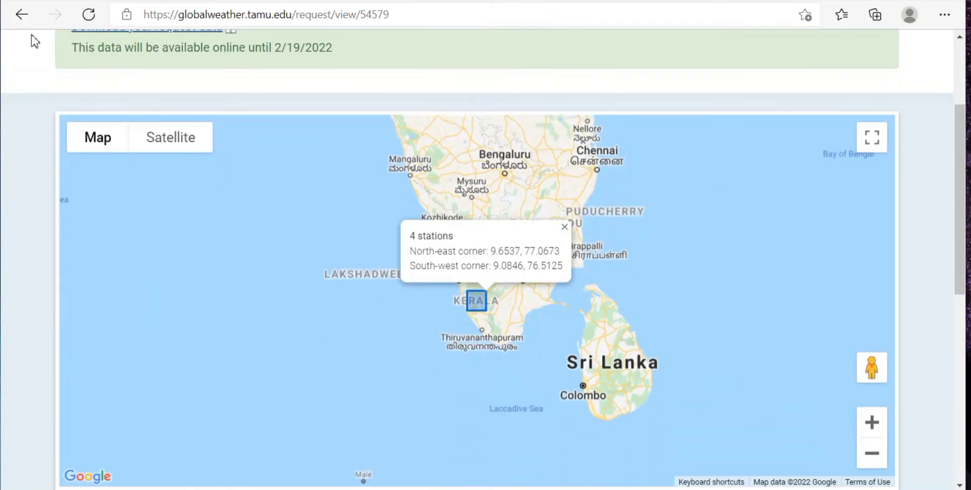
click(21, 14)
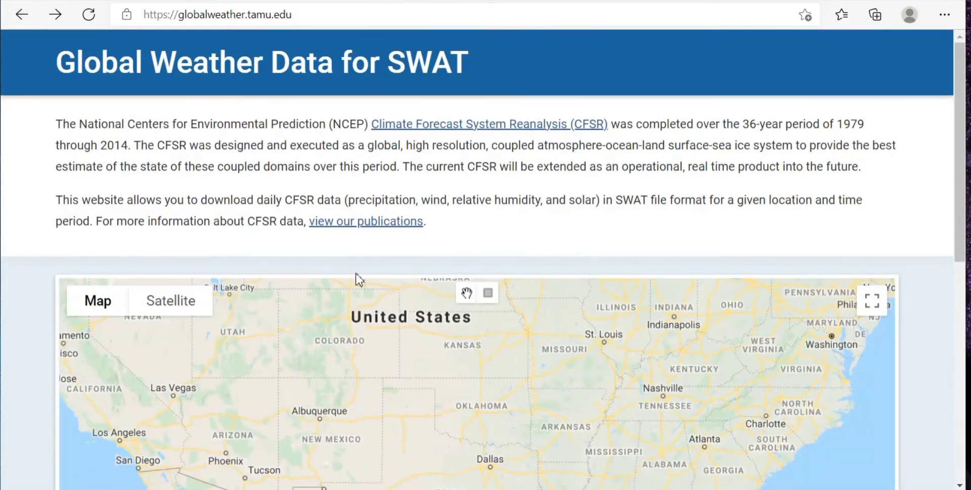
scroll(229, 107, down, 2)
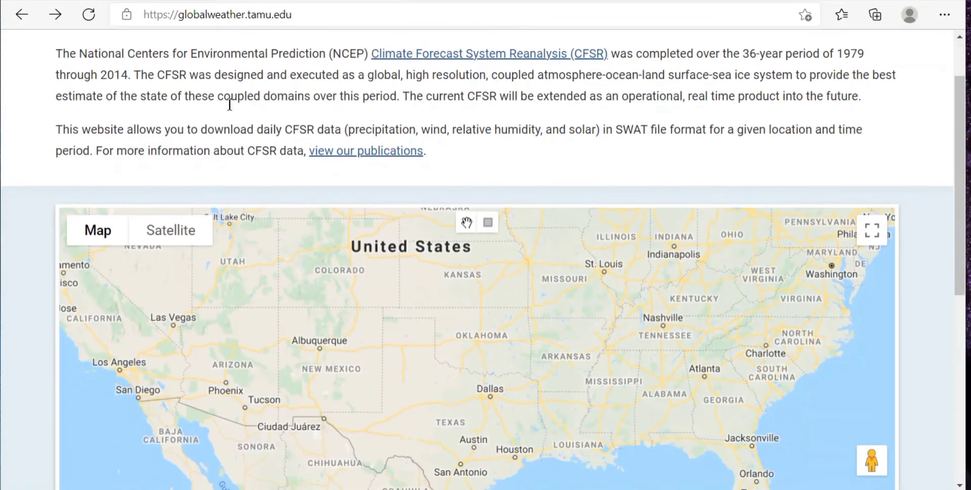
click(16, 12)
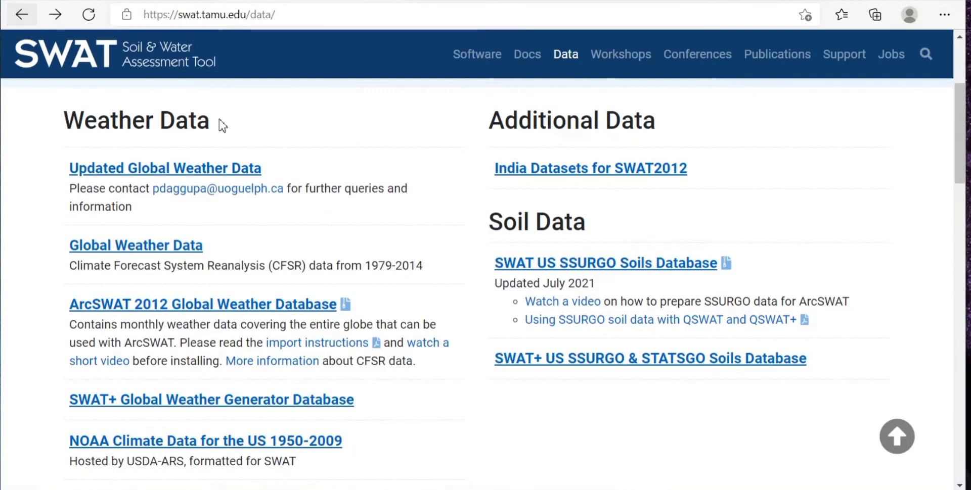
click(187, 178)
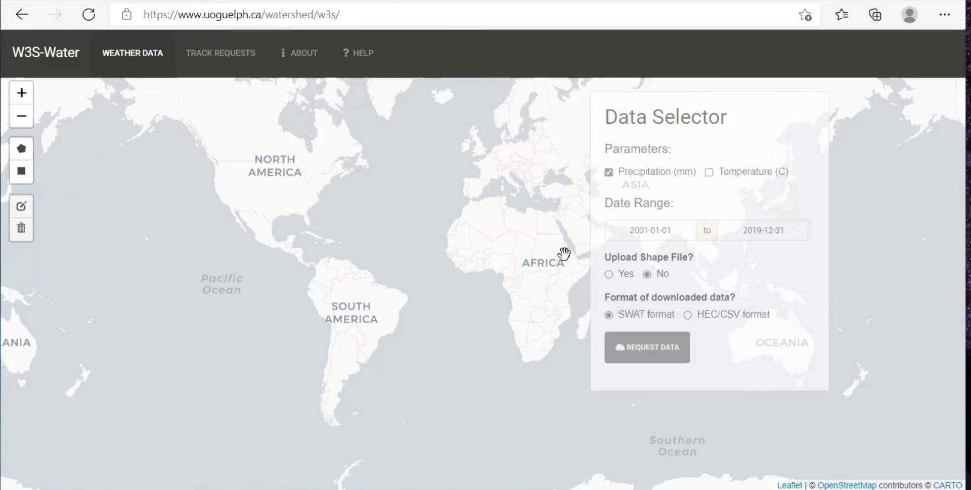
Pan and zoom the W3S-Water map to southern India around Kerala, Coimbatore and Madurai.
drag(564, 254, 110, 269)
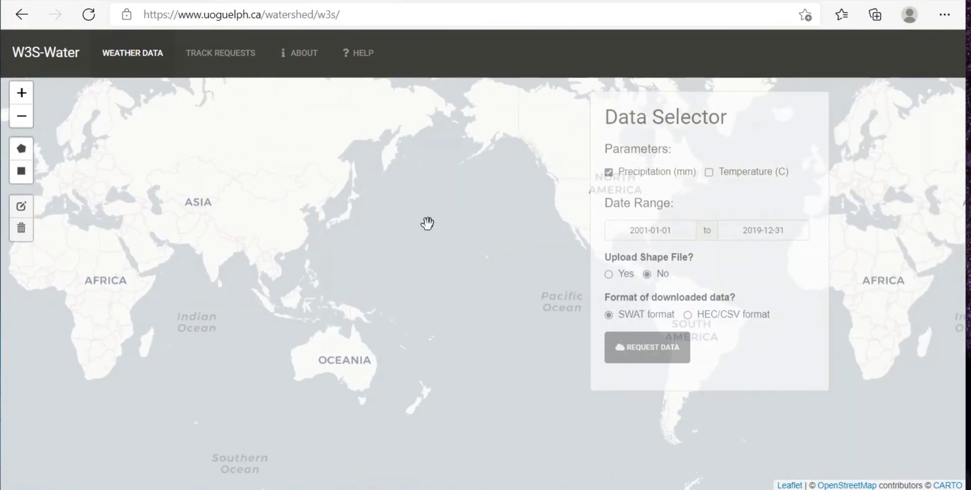
drag(314, 238, 141, 251)
drag(457, 245, 146, 238)
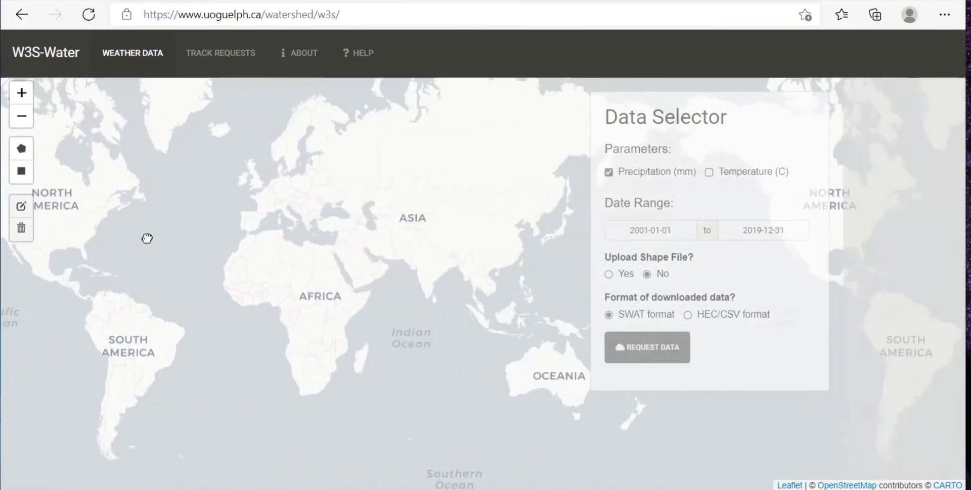
drag(397, 248, 26, 191)
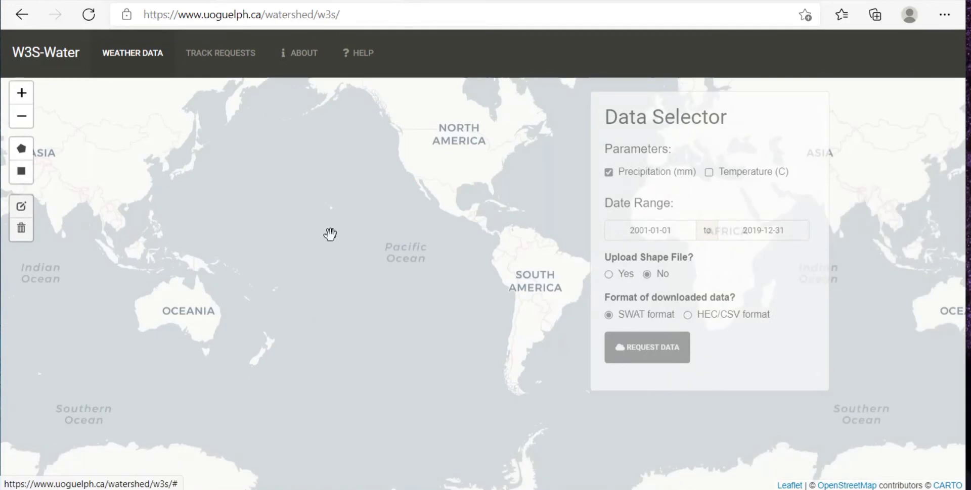
scroll(330, 234, down, 2)
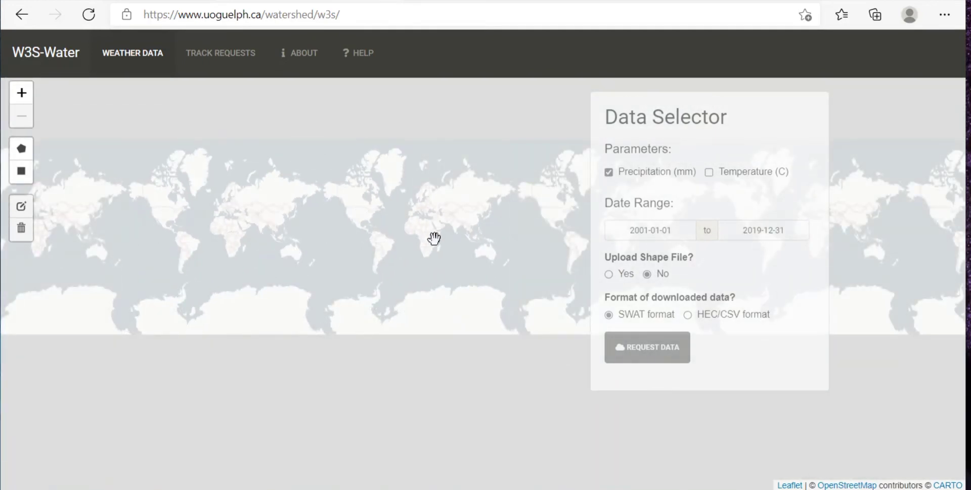
drag(434, 239, 207, 275)
drag(430, 239, 413, 273)
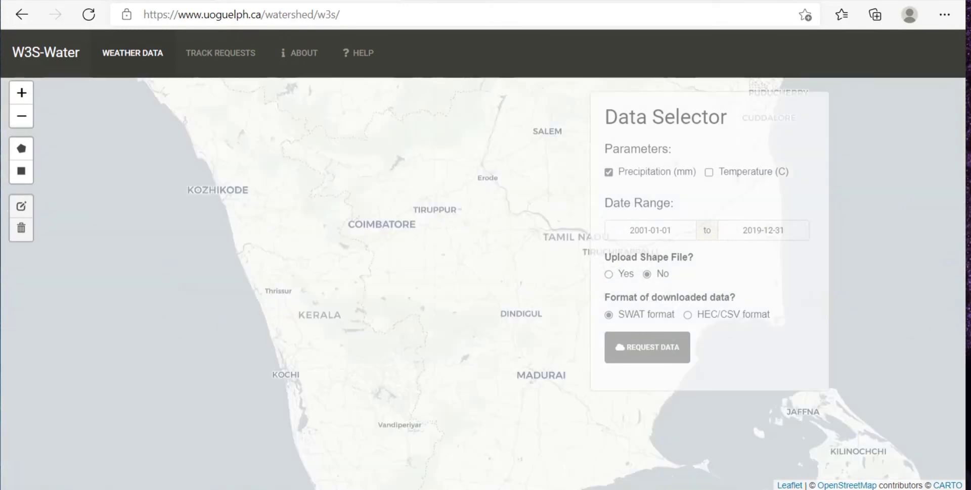
Draw a rectangle over Kerala around Thrissur and Kochi and change the start year to 2014.
click(19, 188)
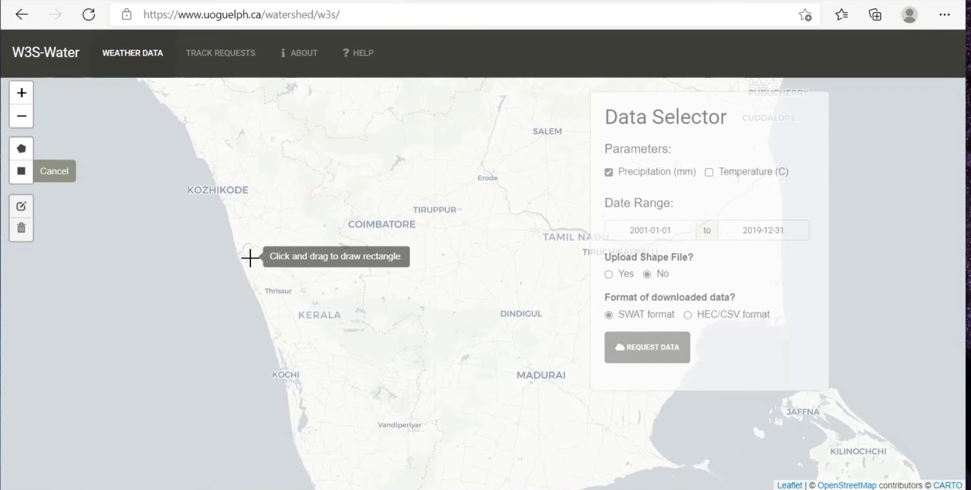
drag(247, 256, 374, 383)
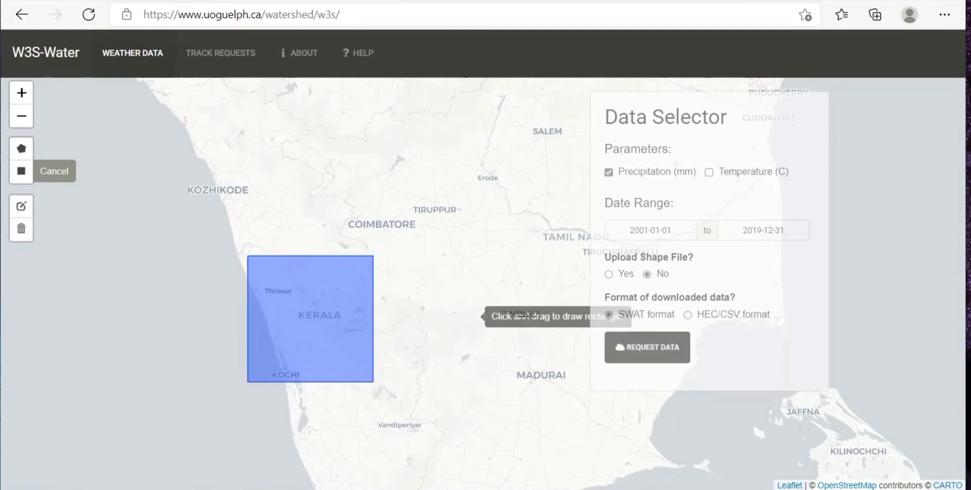
click(678, 234)
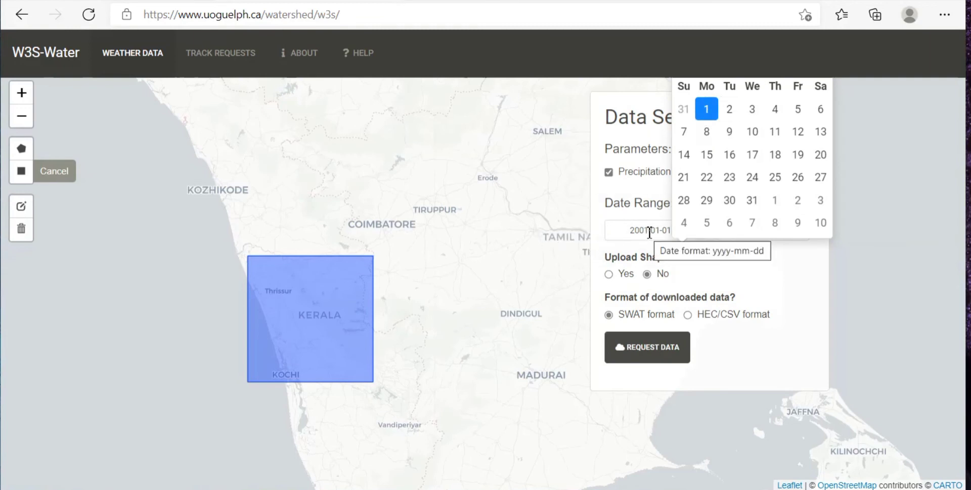
key(BackSpace)
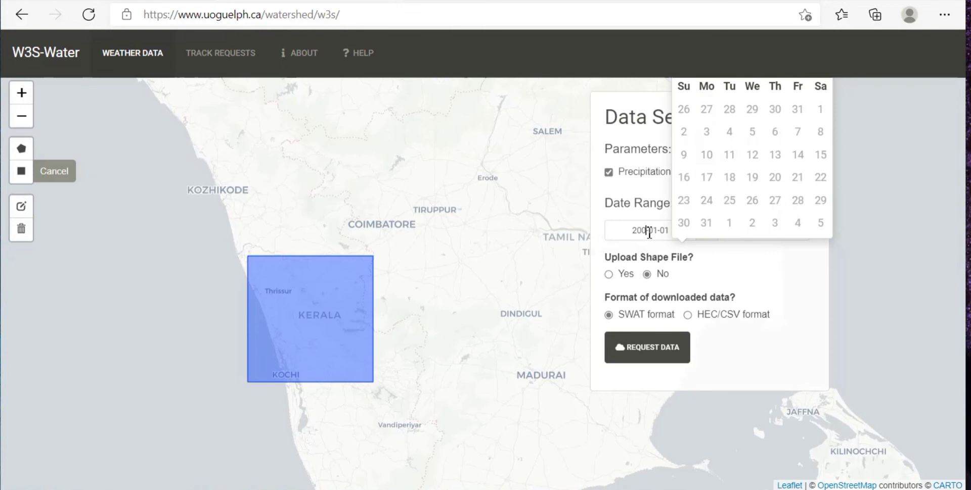
key(BackSpace)
text(14)
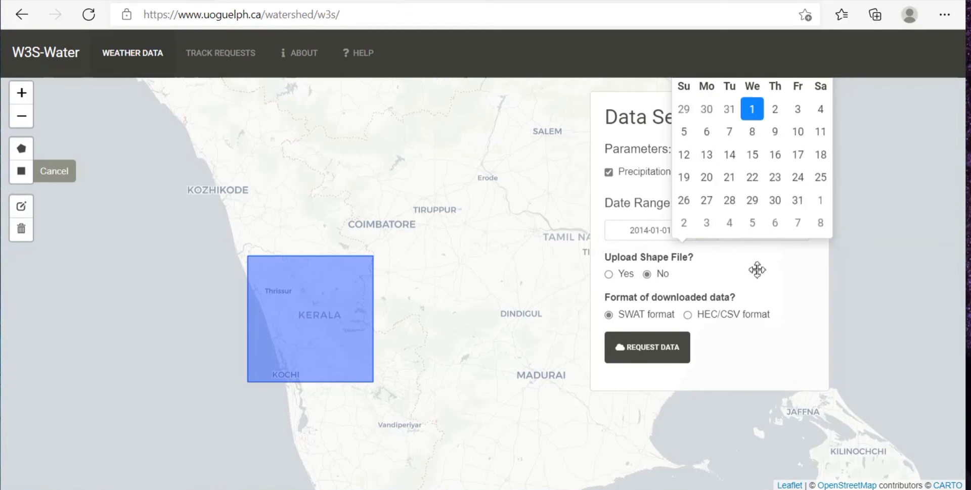
Choose HEC/CSV as the format and submit the data request.
click(745, 254)
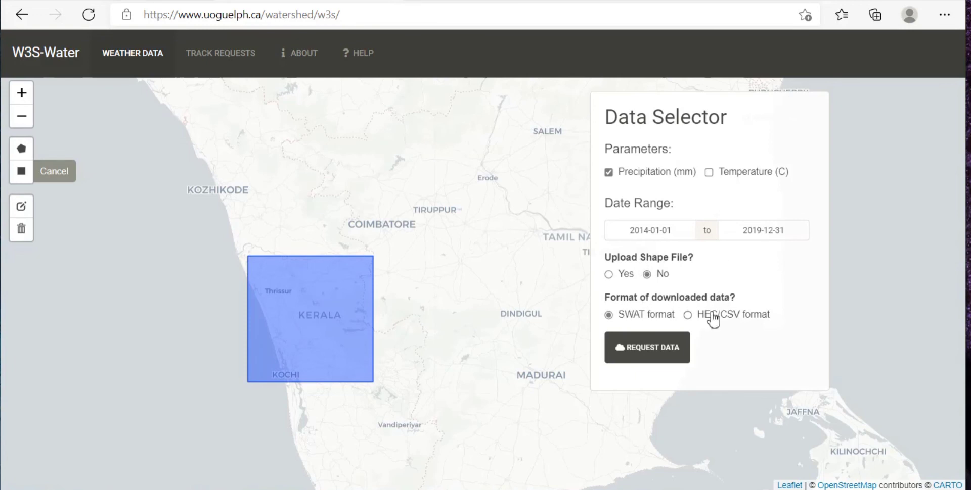
click(689, 316)
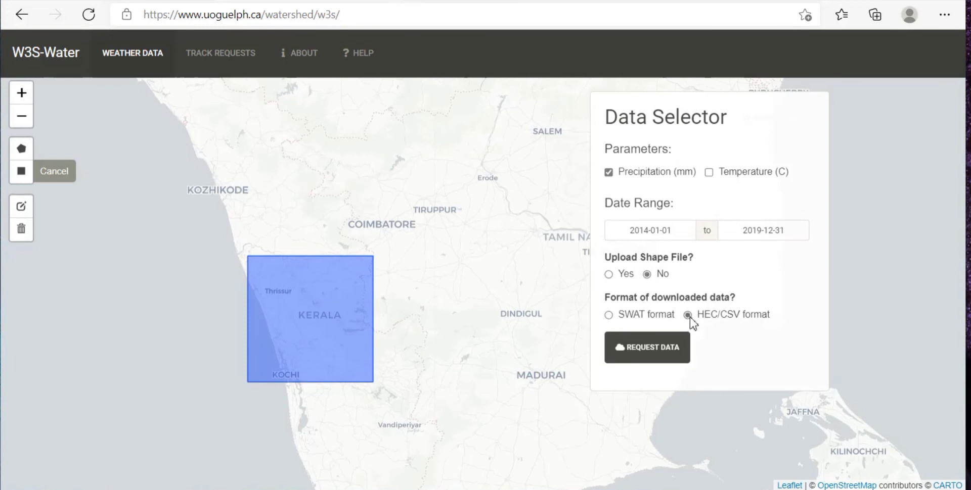
click(643, 349)
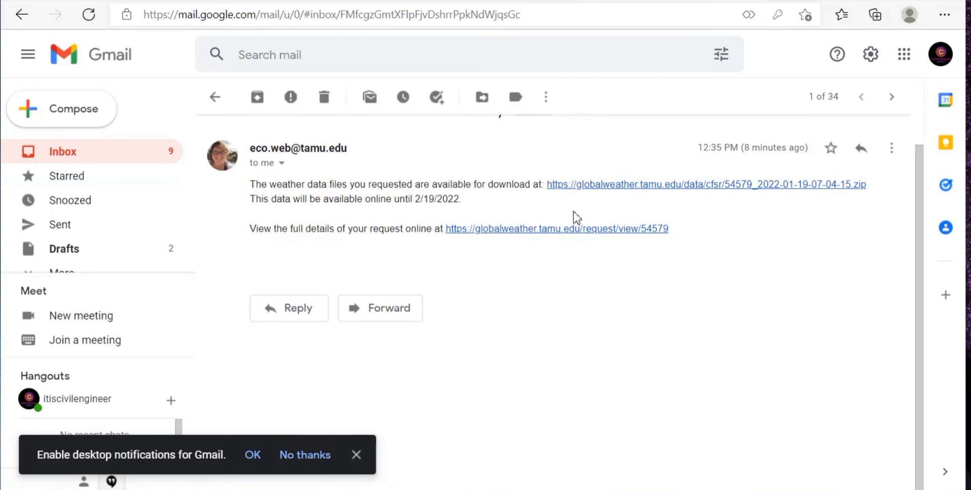
click(668, 188)
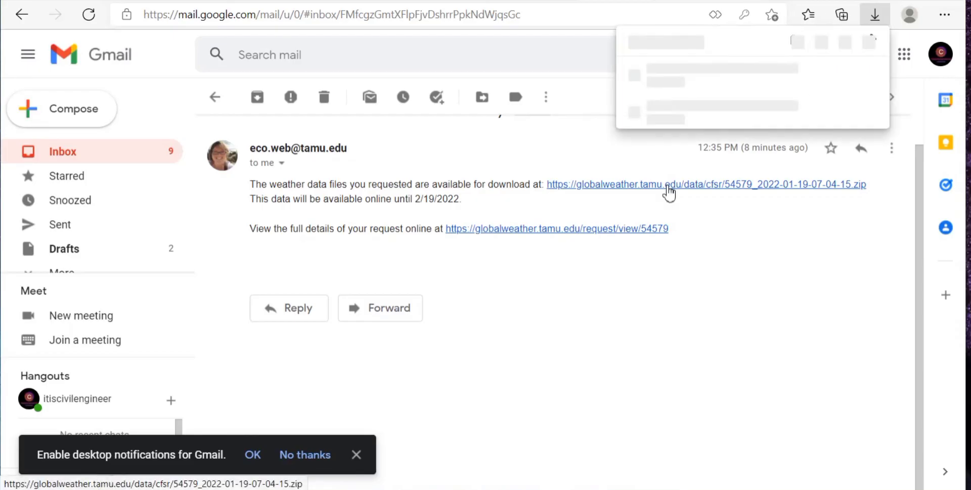